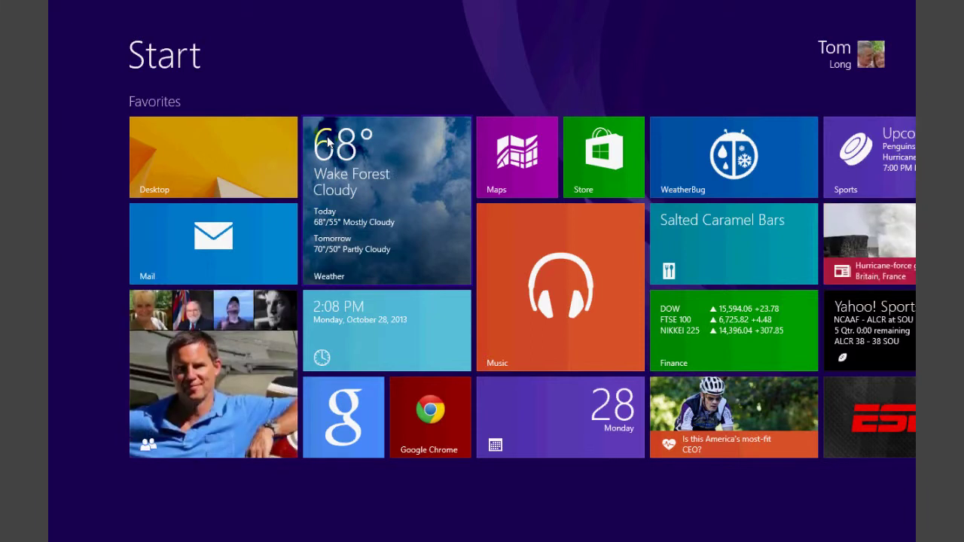
- Search Start for 'group policy' and open the Edit group policy result
{"action": "type", "text": "group"}
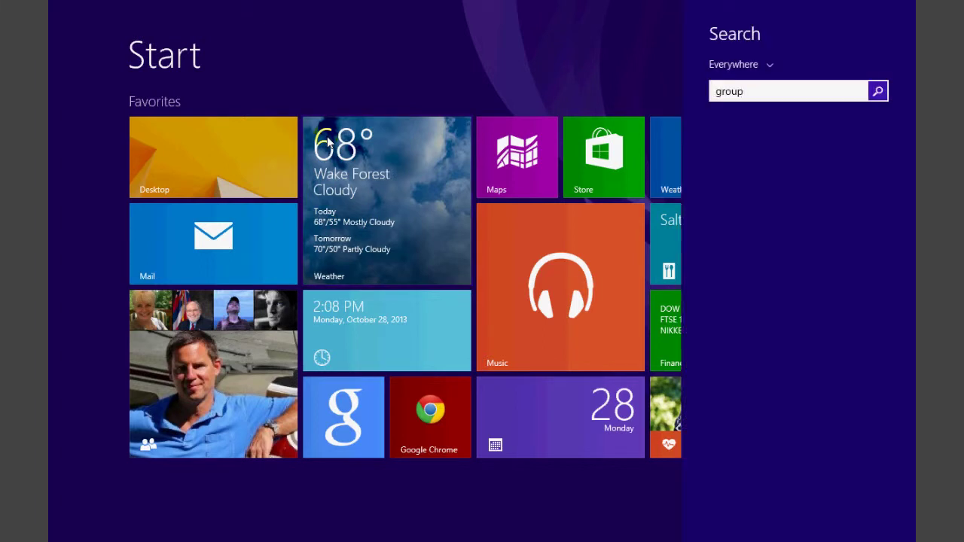
{"action": "type", "text": " policy"}
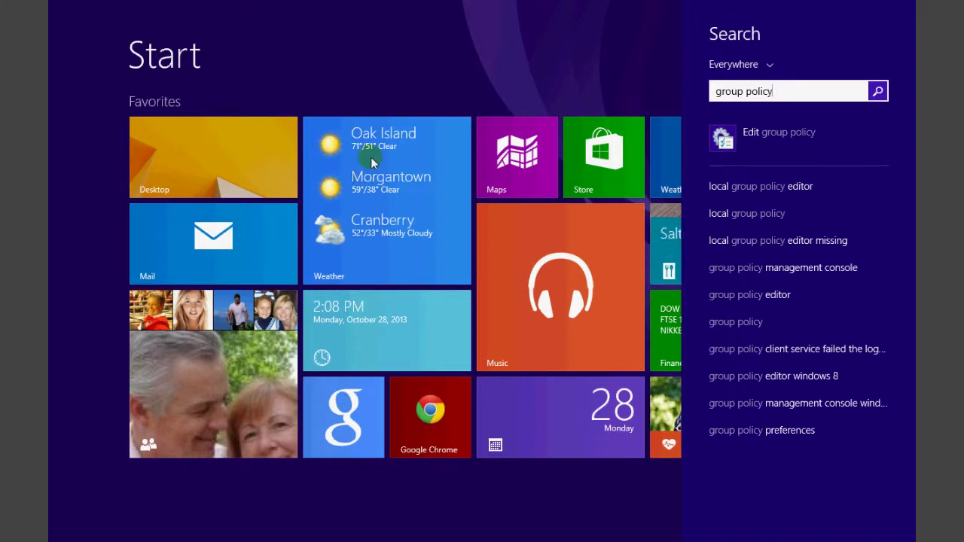
{"action": "left_click", "coordinate": [723, 140]}
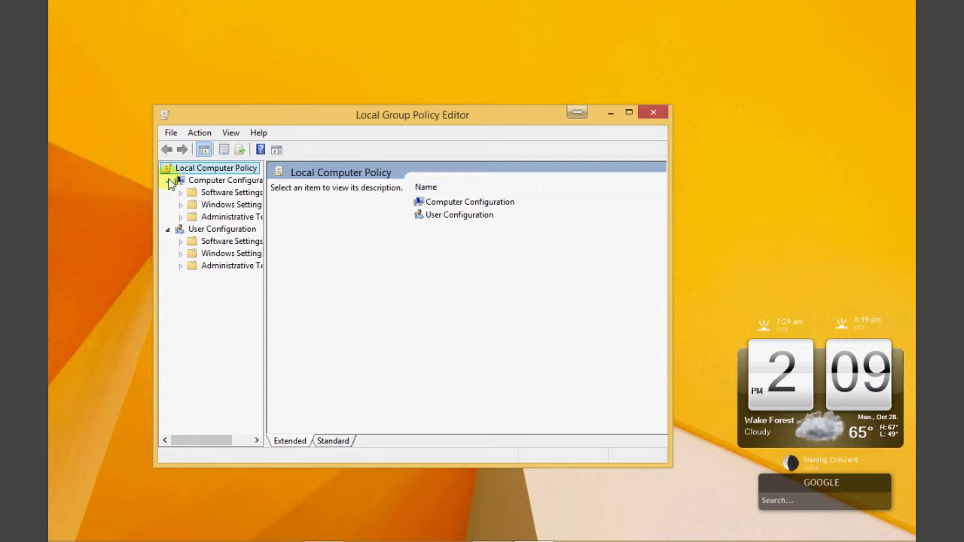
- Browse to Computer Configuration > Administrative Templates > Control Panel > Personalization
{"action": "left_click", "coordinate": [168, 181]}
{"action": "left_click", "coordinate": [169, 181]}
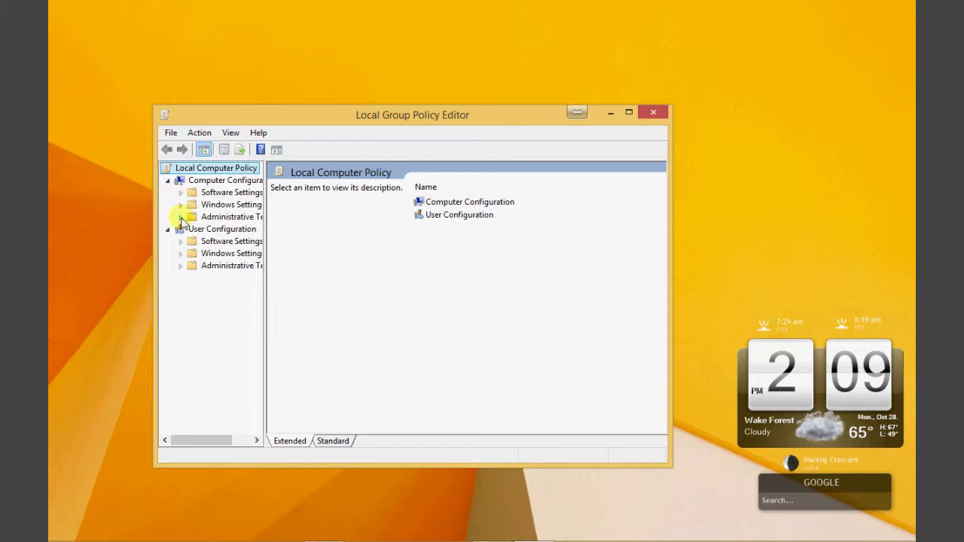
{"action": "left_click", "coordinate": [181, 218]}
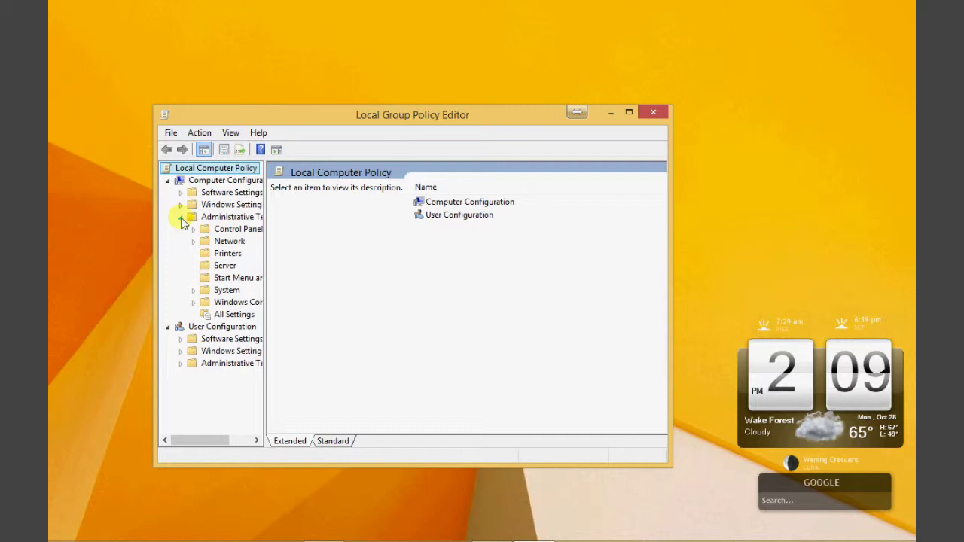
{"action": "left_click", "coordinate": [194, 230]}
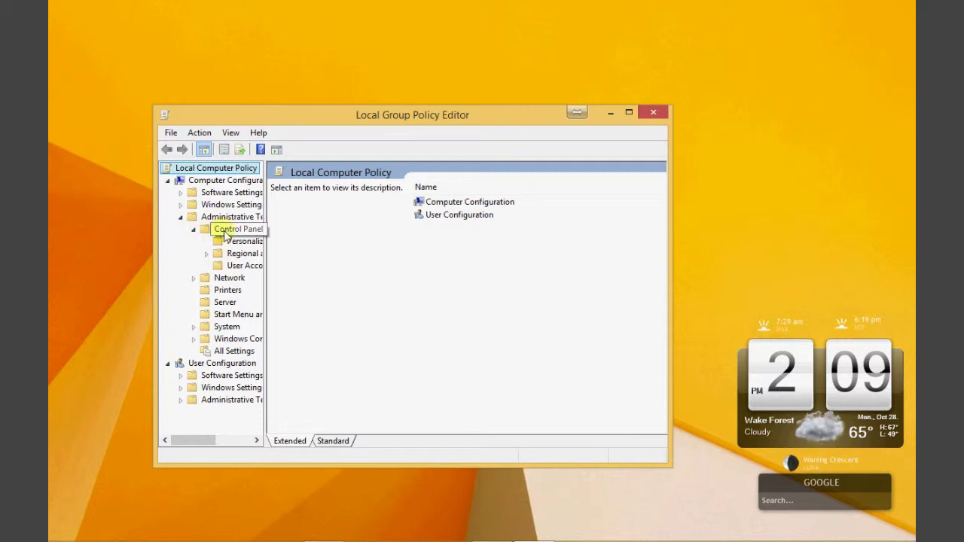
{"action": "left_click", "coordinate": [224, 234]}
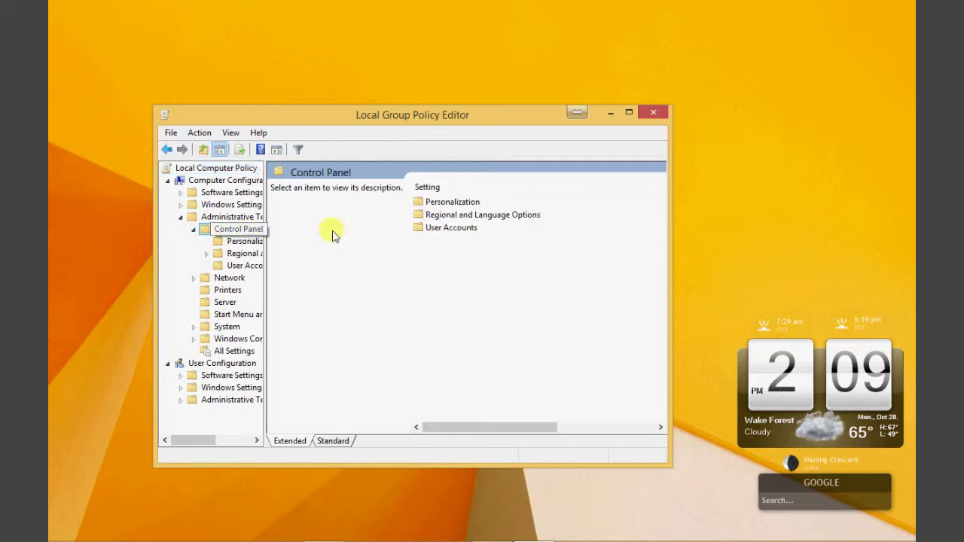
{"action": "double_click", "coordinate": [426, 205]}
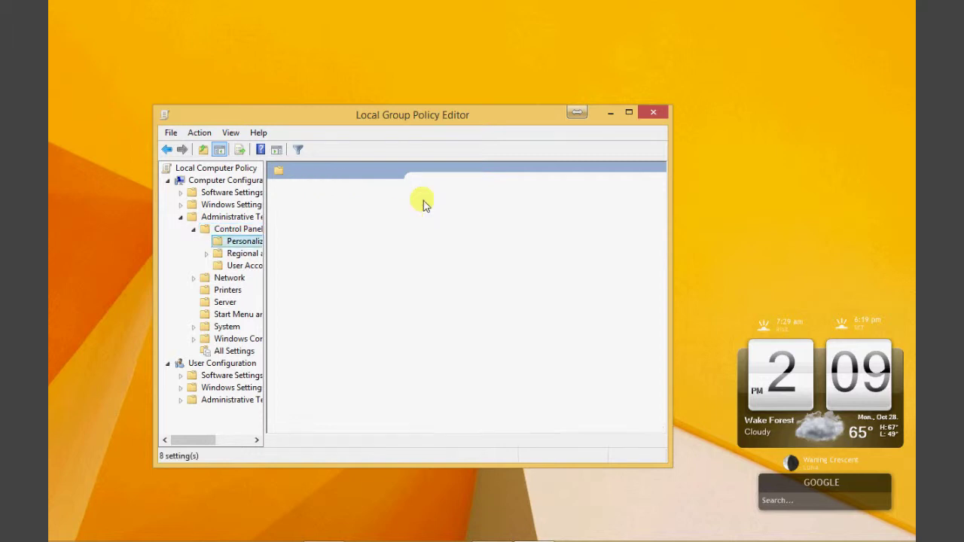
- Maximize the editor, set 'Do not display the lock screen' to Enabled, then close the editor
{"action": "left_click", "coordinate": [628, 113]}
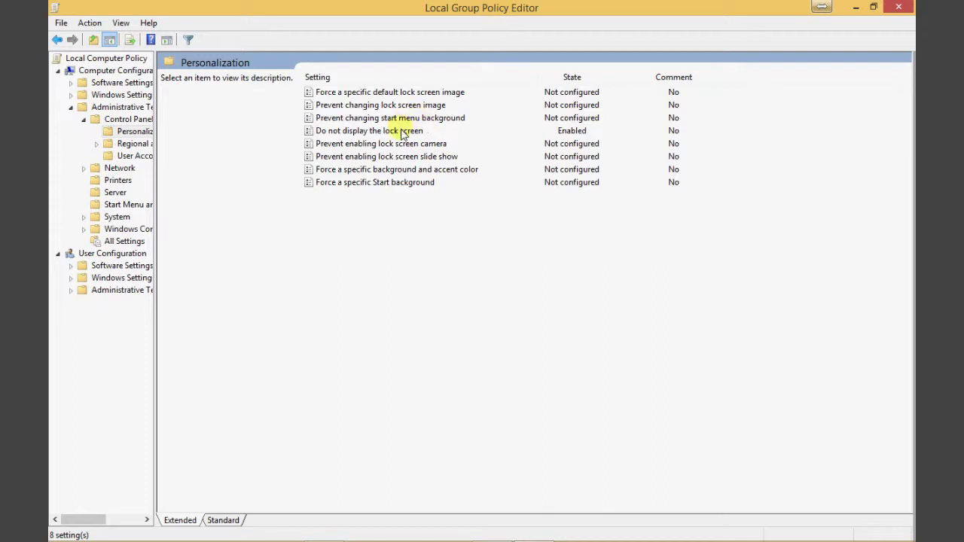
{"action": "left_click", "coordinate": [402, 132]}
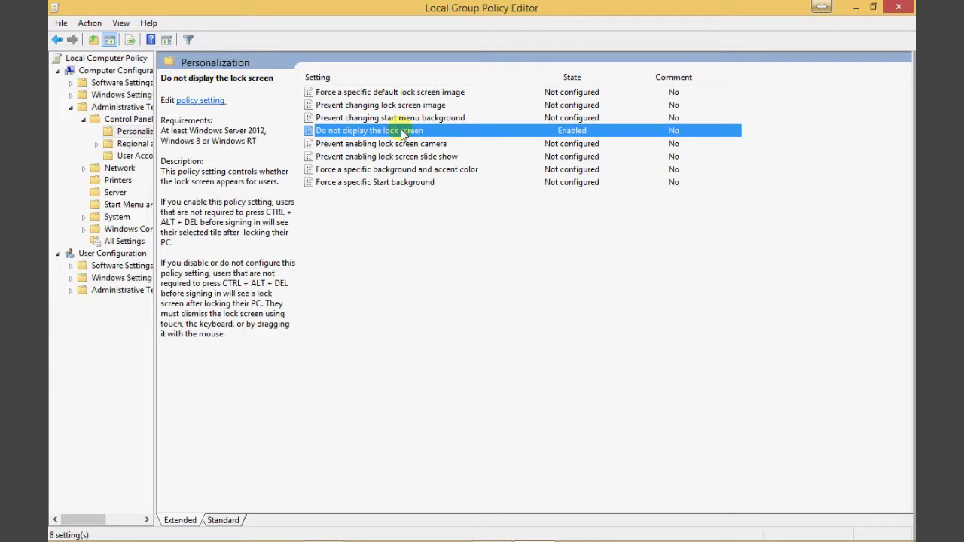
{"action": "double_click", "coordinate": [402, 132]}
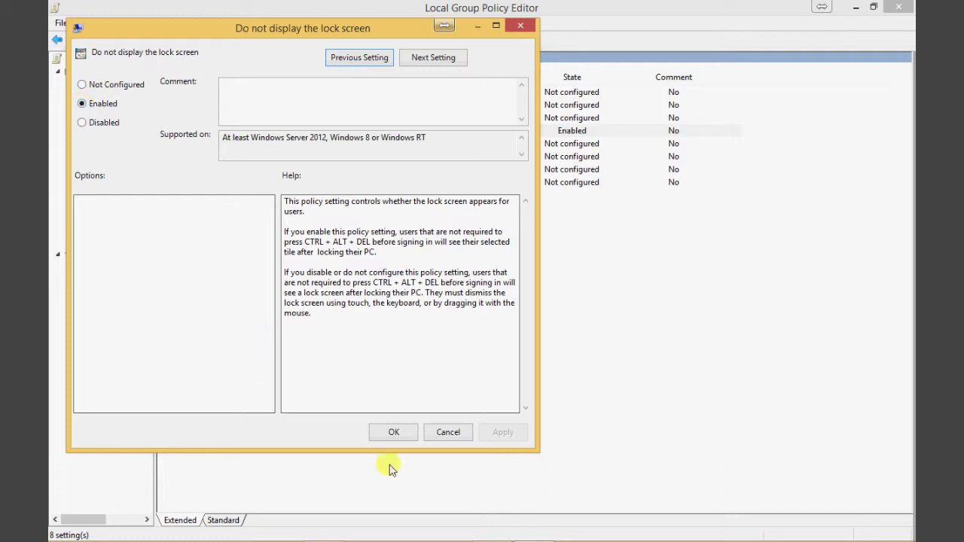
{"action": "left_click", "coordinate": [394, 433]}
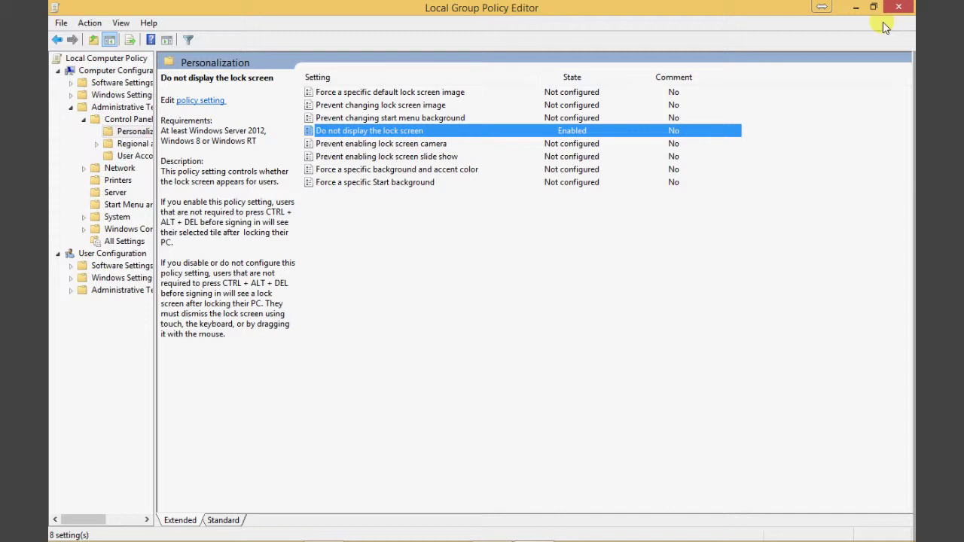
{"action": "left_click", "coordinate": [897, 9]}
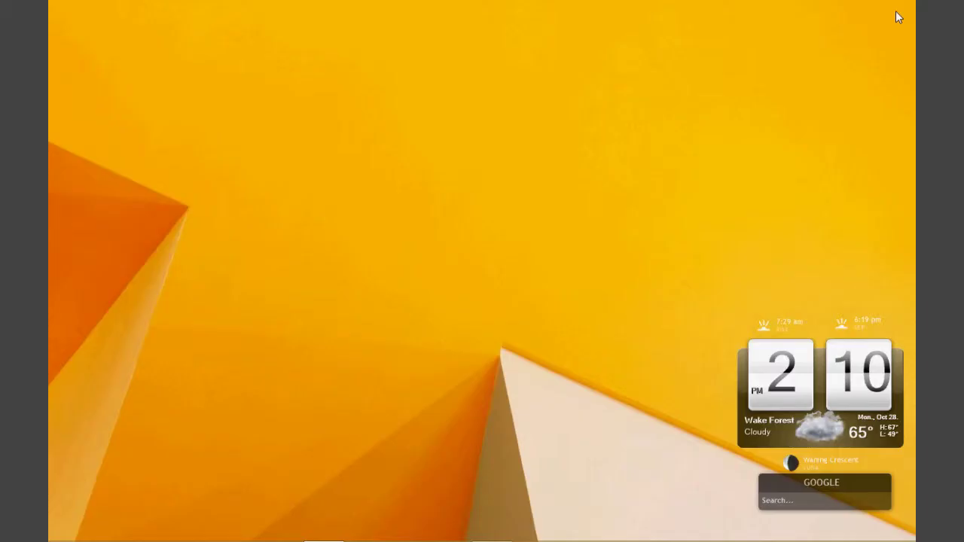
- Switch from the desktop back to the Start screen with the Windows key
{"action": "key", "text": "super"}
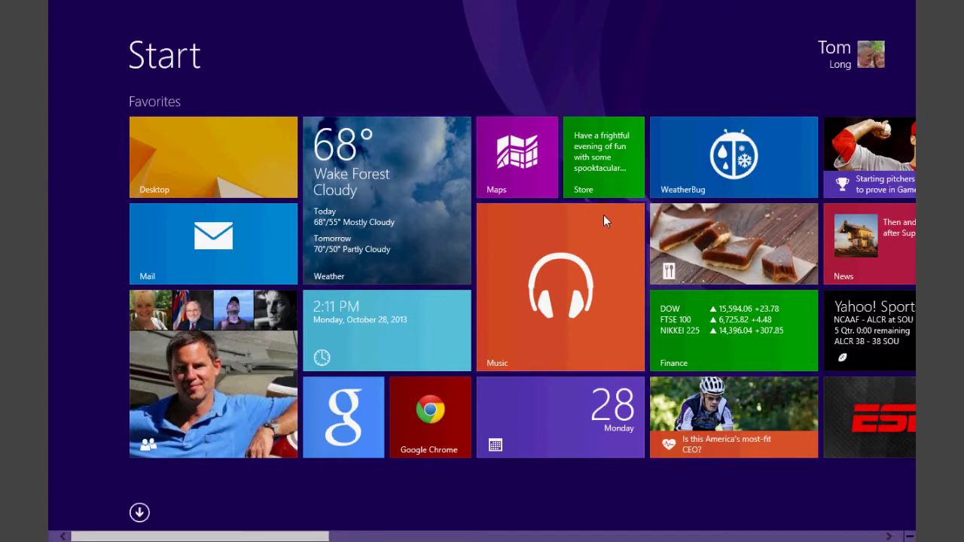
{"action": "left_click", "coordinate": [380, 200]}
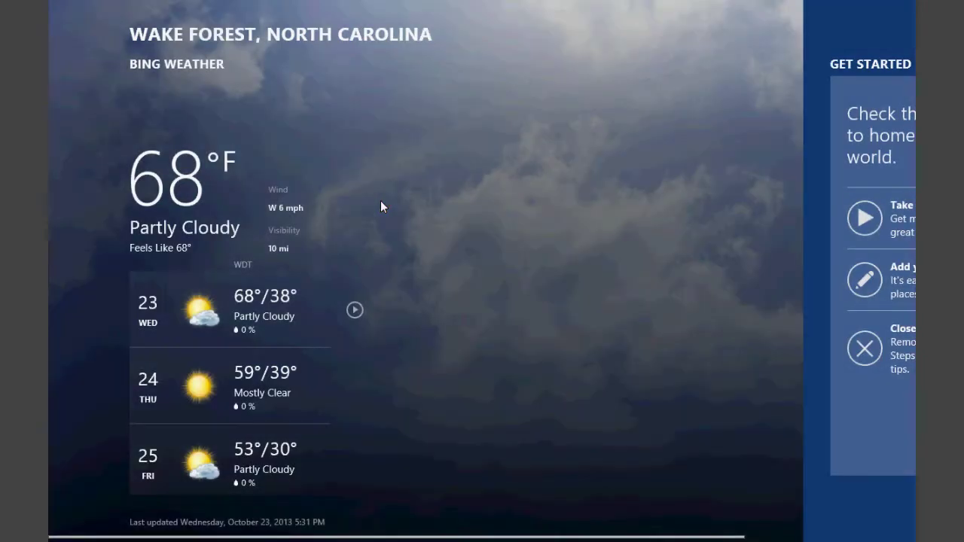
{"action": "right_click", "coordinate": [451, 215]}
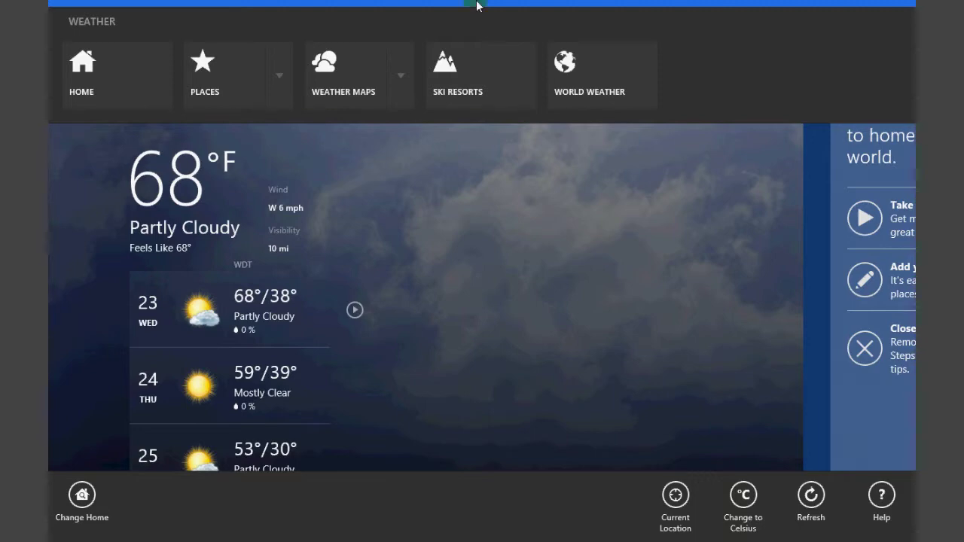
{"action": "left_click_drag", "start_coordinate": [475, 5], "coordinate": [458, 449]}
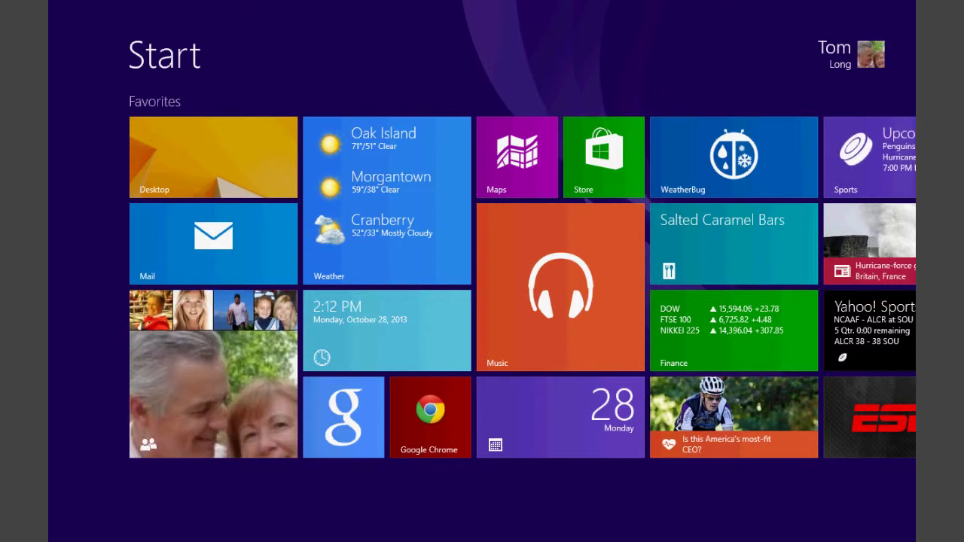
- Toggle between desktop and Start, open and dismiss the Search charm, then bring up the Win+X menu
{"action": "key", "text": "super"}
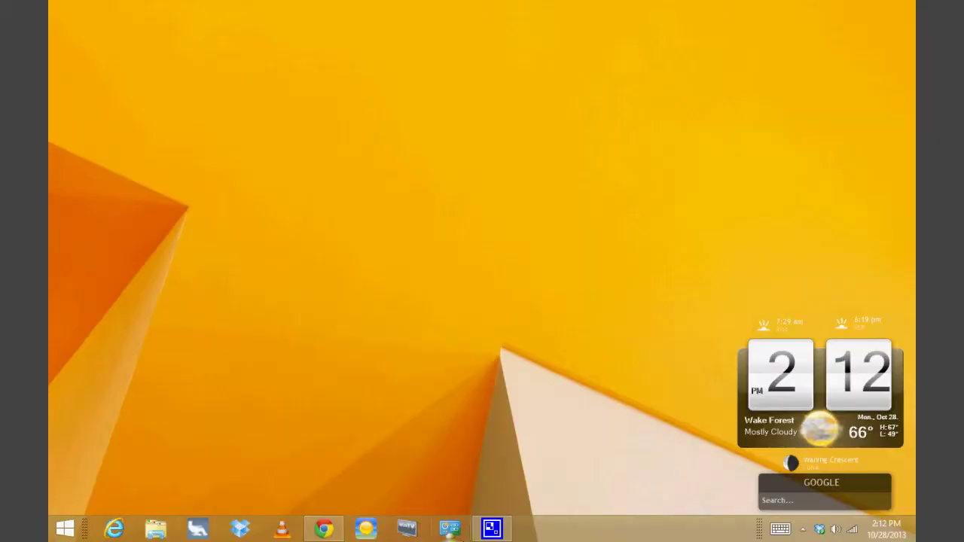
{"action": "key", "text": "super"}
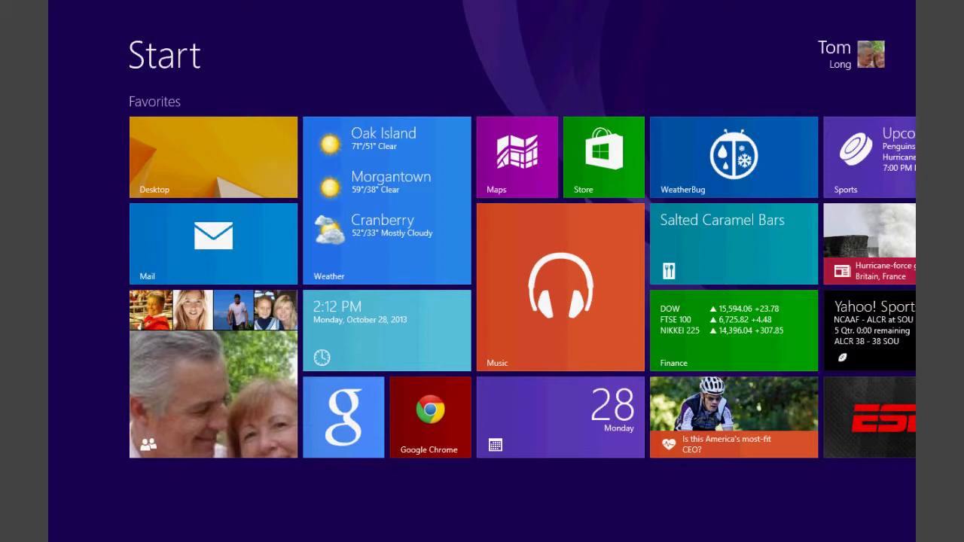
{"action": "key", "text": "super+s"}
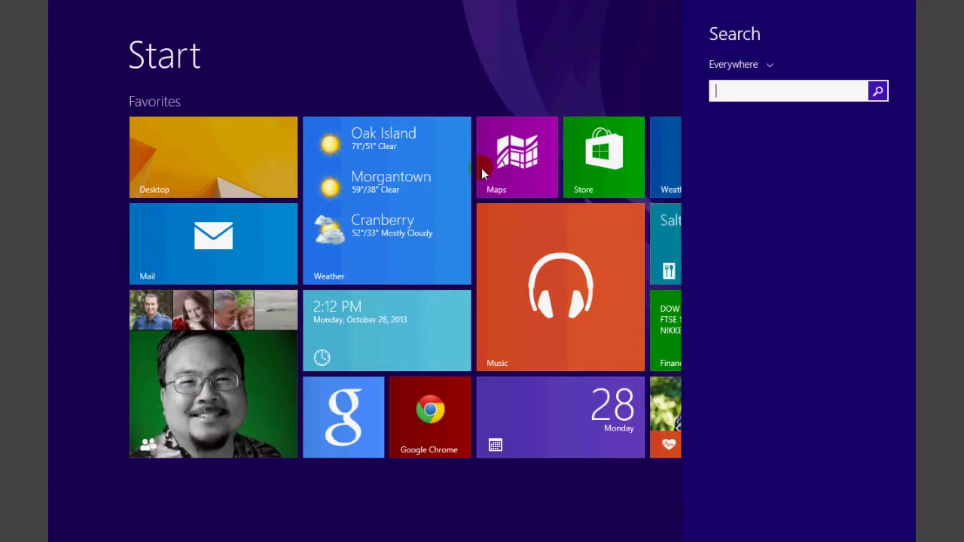
{"action": "left_click", "coordinate": [533, 61]}
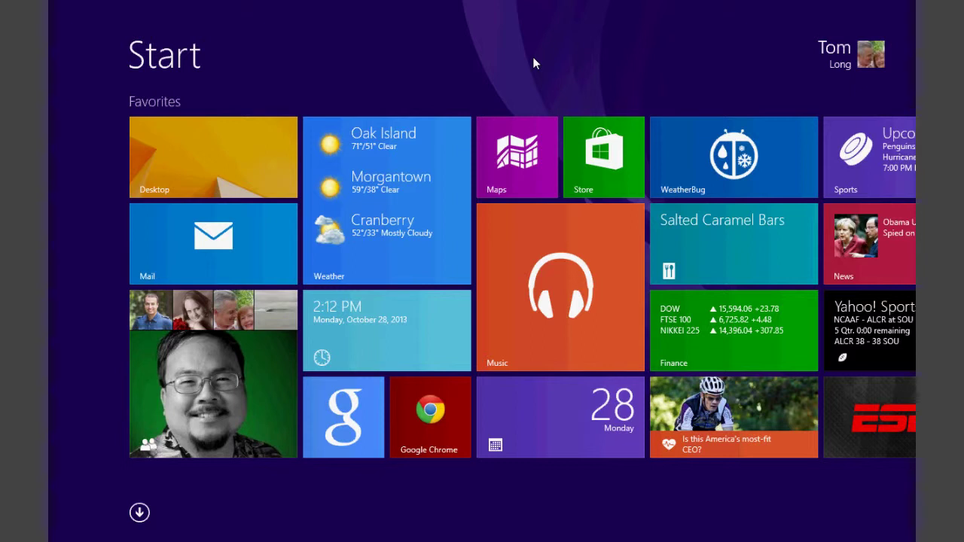
{"action": "key", "text": "super+x"}
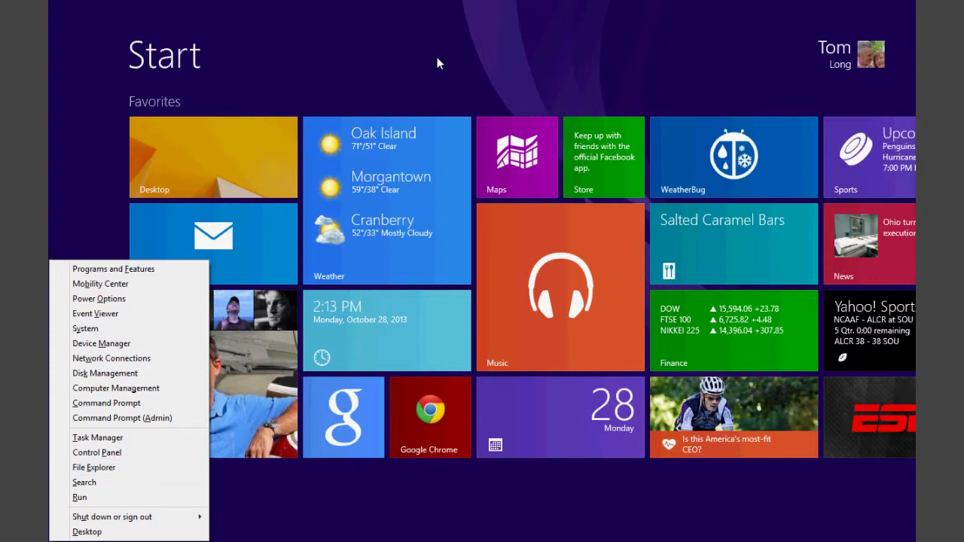
- Go to the desktop and open Taskbar and Navigation properties from the taskbar's menu
{"action": "left_click", "coordinate": [195, 159]}
{"action": "left_click", "coordinate": [195, 159]}
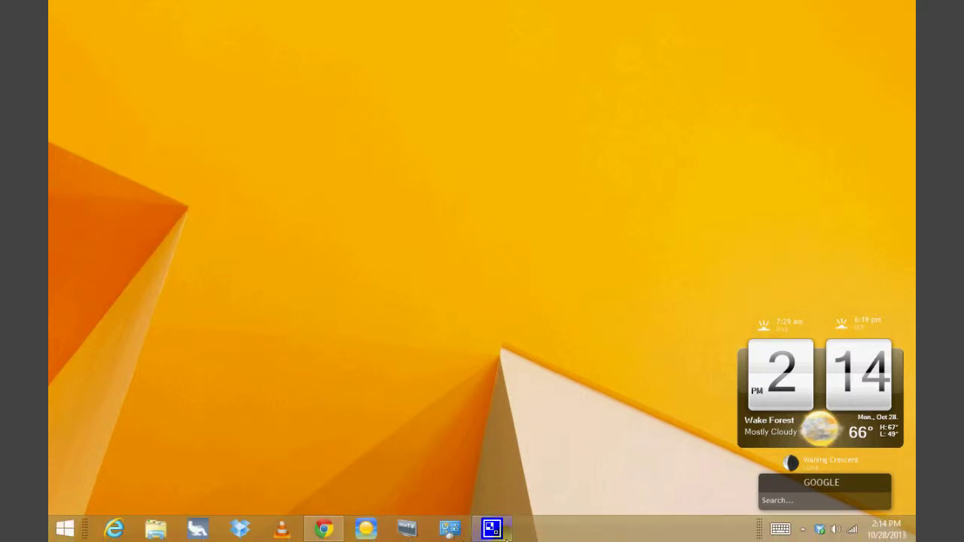
{"action": "right_click", "coordinate": [533, 534]}
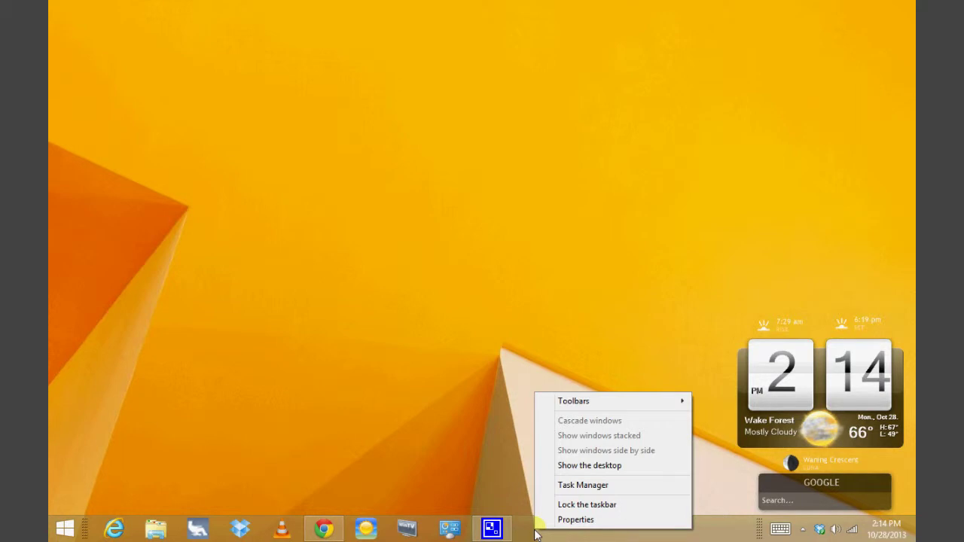
{"action": "left_click", "coordinate": [561, 521]}
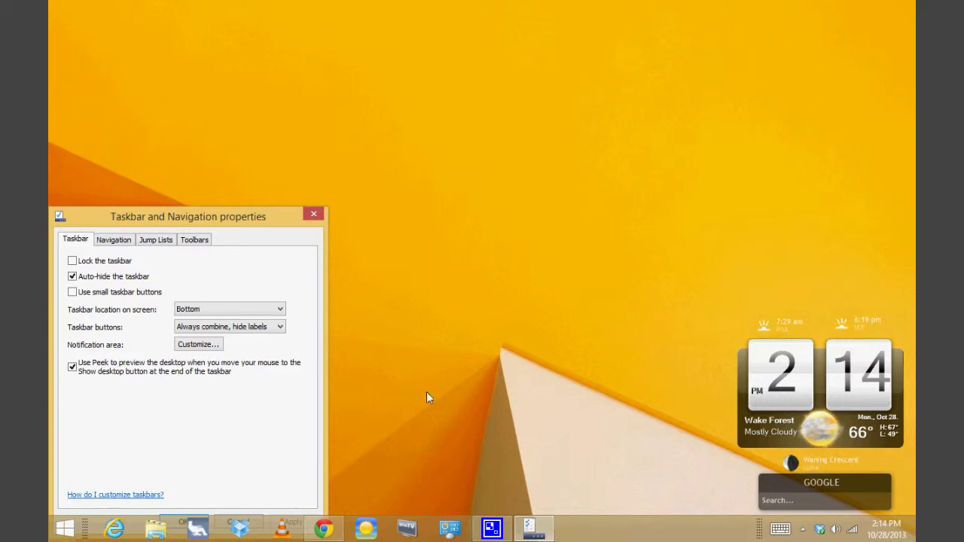
- Make sign-in go to the desktop, show the desktop background on Start, and auto-open Apps view
{"action": "left_click", "coordinate": [115, 241]}
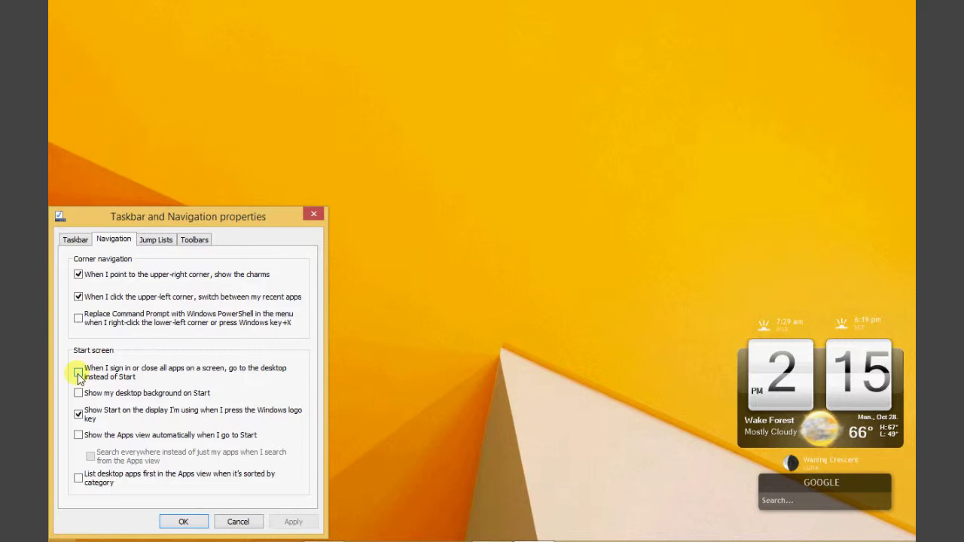
{"action": "left_click", "coordinate": [79, 373]}
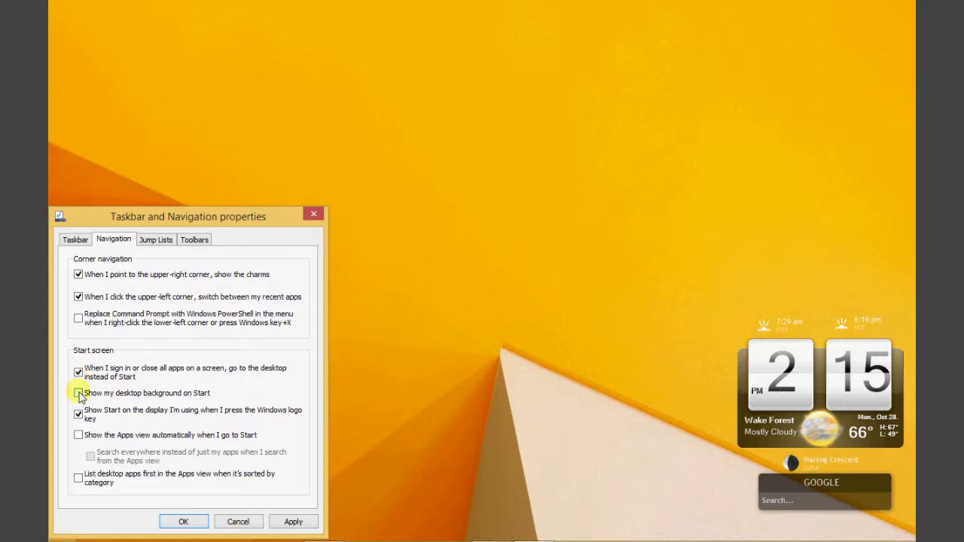
{"action": "left_click", "coordinate": [78, 393]}
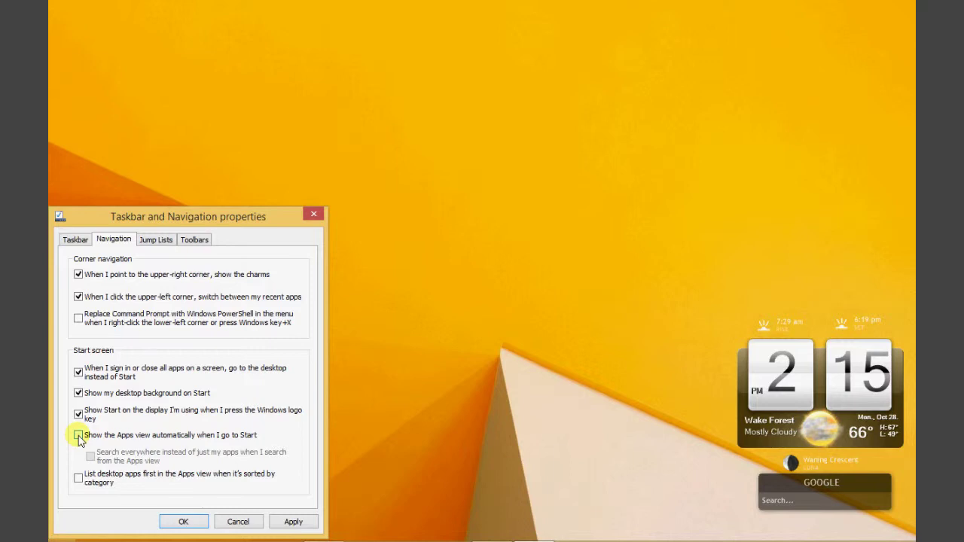
{"action": "left_click", "coordinate": [78, 435]}
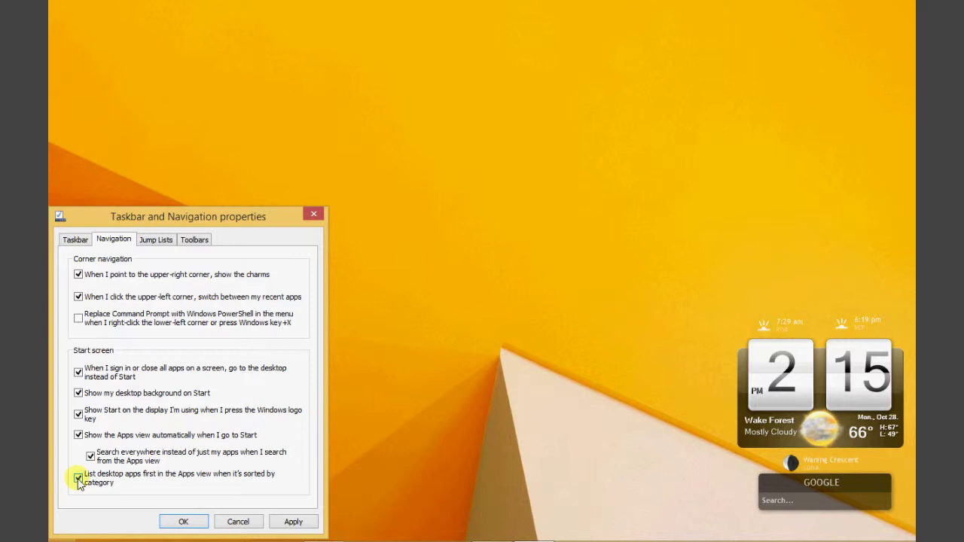
{"action": "left_click", "coordinate": [182, 522]}
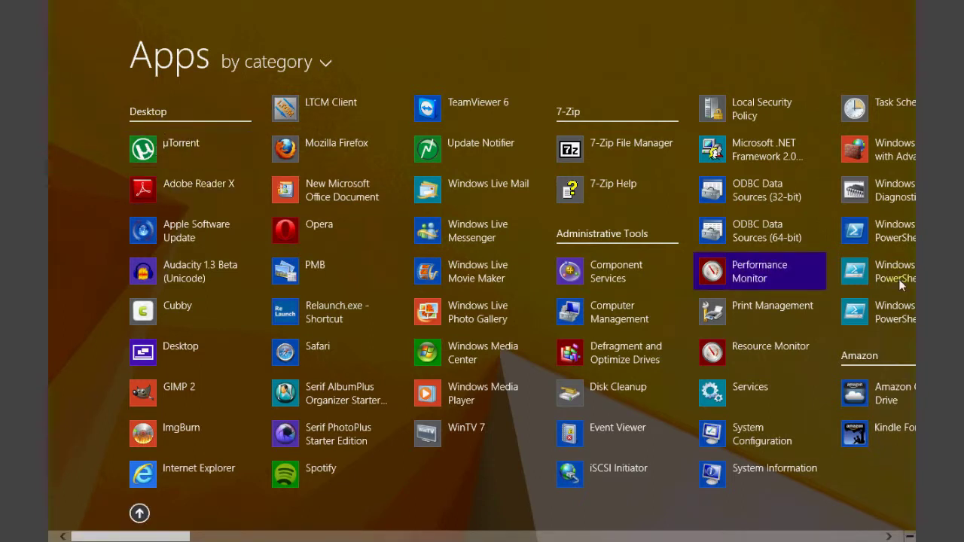
- Scroll right through the app categories, then back to the Desktop category
{"action": "scroll", "coordinate": [873, 311], "scroll_direction": "down", "scroll_amount": 2}
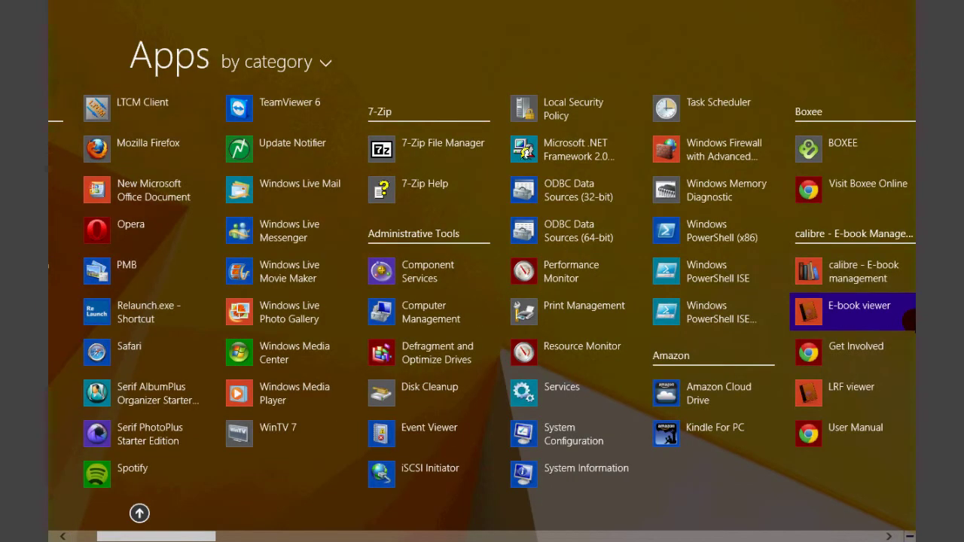
{"action": "scroll", "coordinate": [896, 317], "scroll_direction": "down", "scroll_amount": 4}
{"action": "scroll", "coordinate": [896, 311], "scroll_direction": "down", "scroll_amount": 3}
{"action": "scroll", "coordinate": [427, 227], "scroll_direction": "down", "scroll_amount": 2}
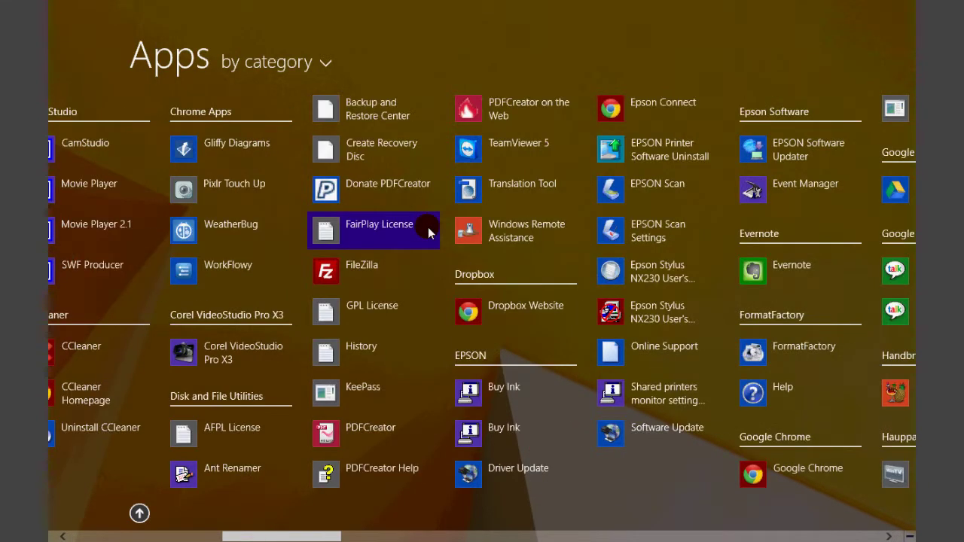
{"action": "scroll", "coordinate": [48, 269], "scroll_direction": "up", "scroll_amount": 2}
{"action": "scroll", "coordinate": [48, 302], "scroll_direction": "up", "scroll_amount": 2}
{"action": "scroll", "coordinate": [48, 399], "scroll_direction": "up", "scroll_amount": 2}
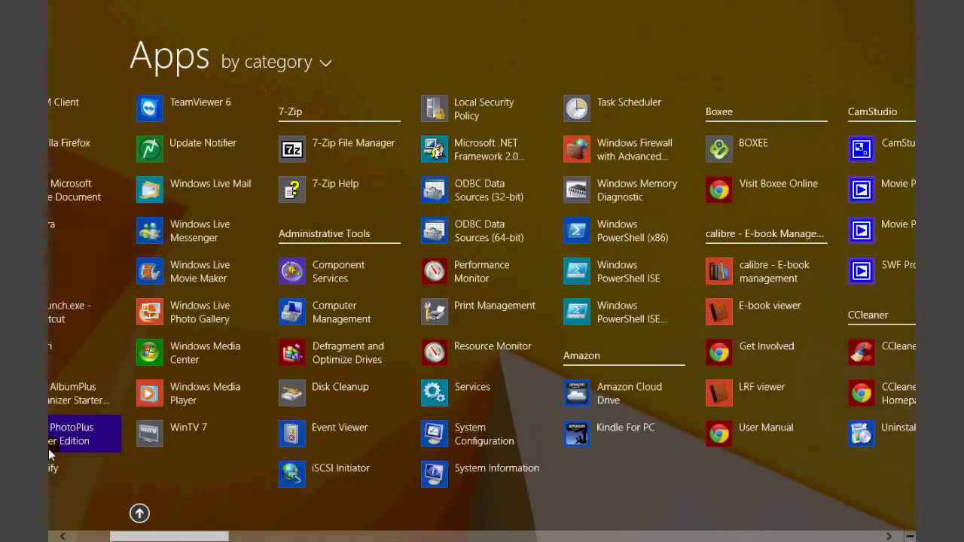
{"action": "scroll", "coordinate": [48, 482], "scroll_direction": "up", "scroll_amount": 2}
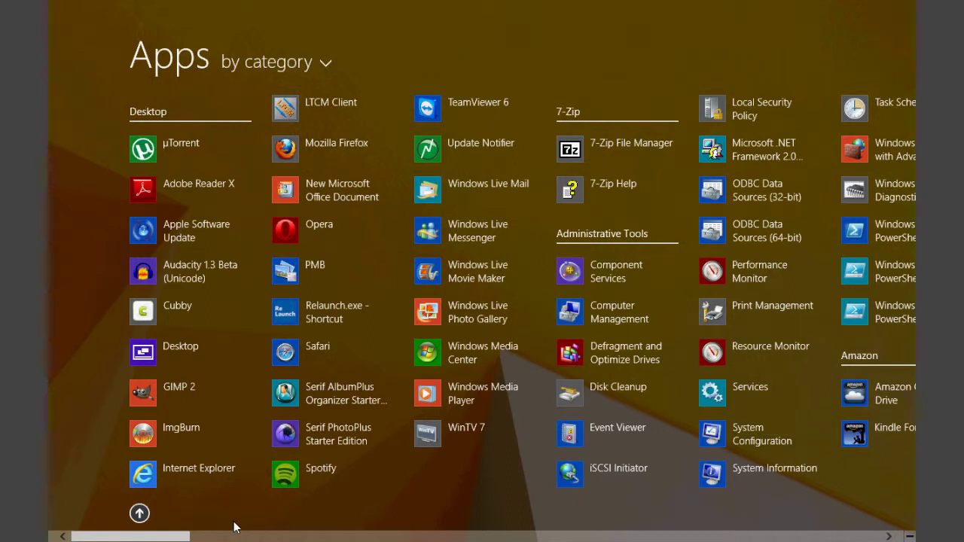
{"action": "left_click", "coordinate": [139, 513]}
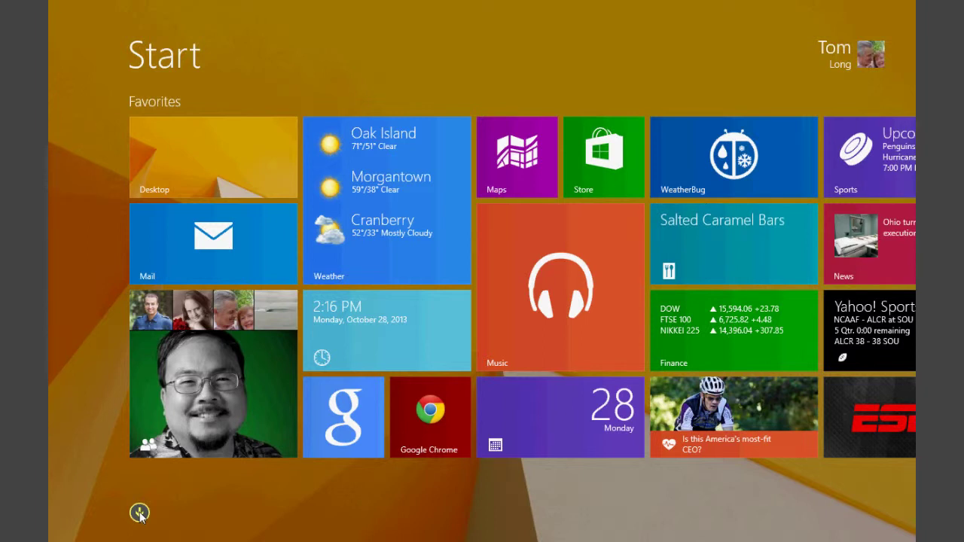
{"action": "left_click", "coordinate": [139, 513]}
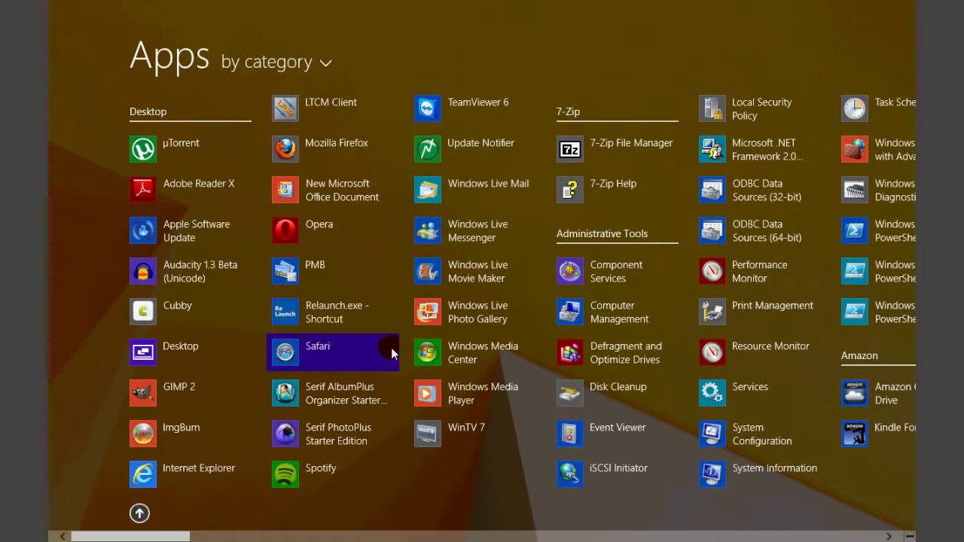
{"action": "left_click", "coordinate": [427, 314]}
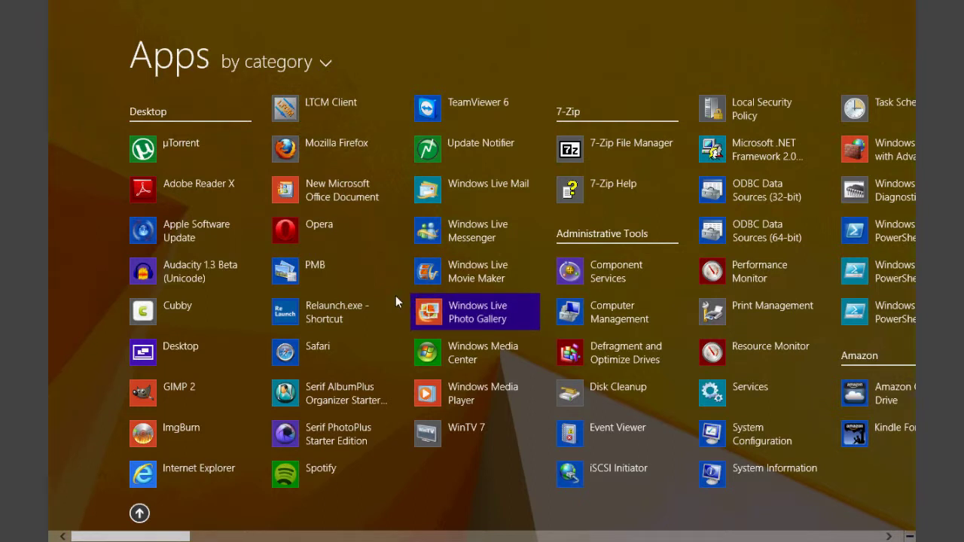
{"action": "key", "text": "space"}
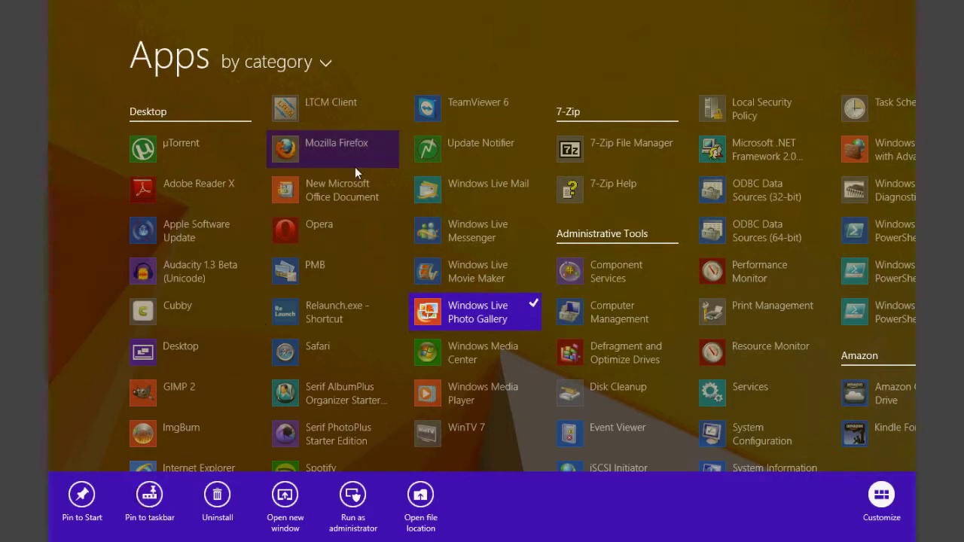
{"action": "right_click", "coordinate": [427, 181]}
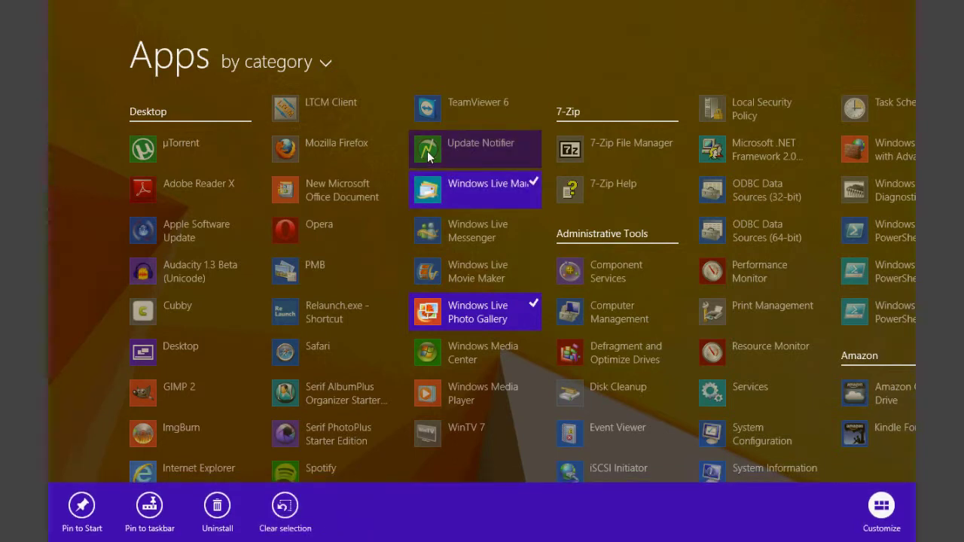
{"action": "right_click", "coordinate": [427, 153]}
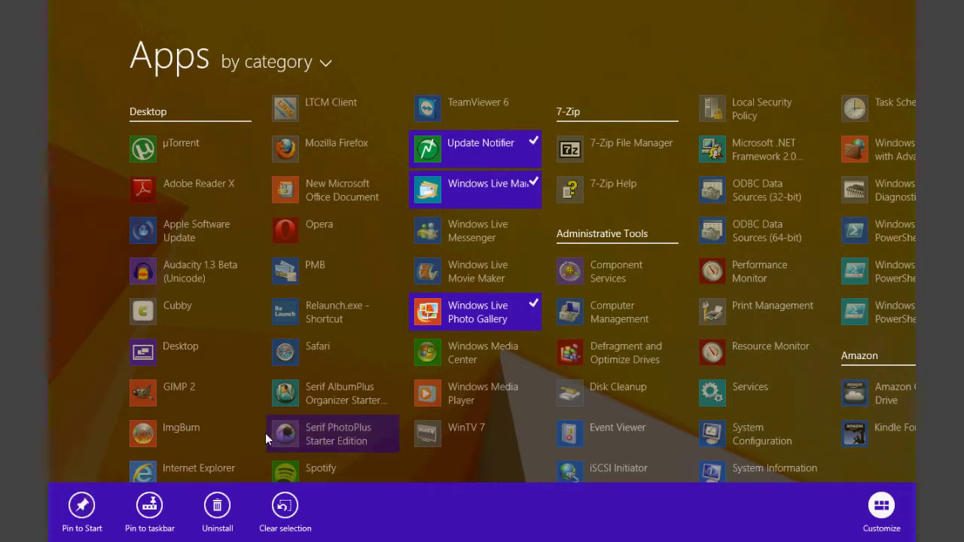
{"action": "key", "text": "Escape"}
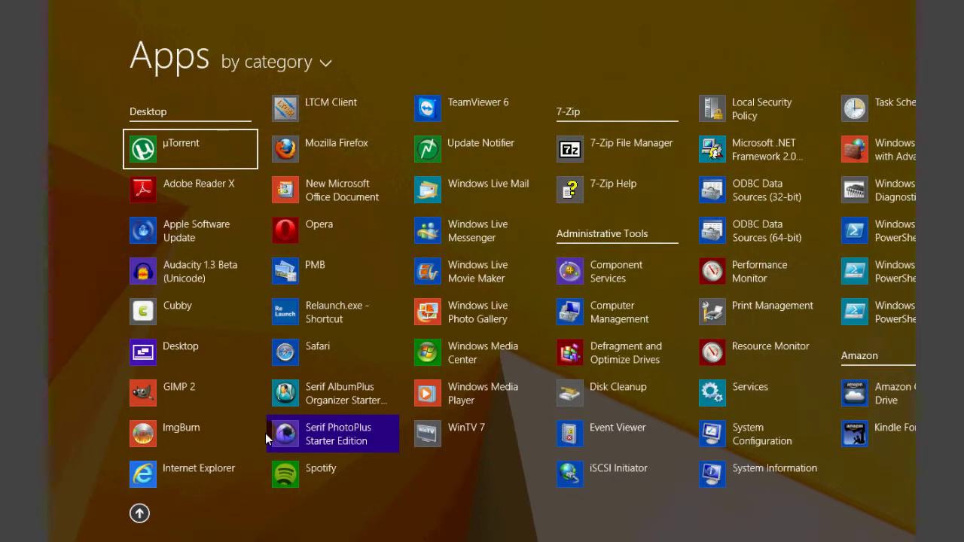
- In the zoomed-out Start overview, drag the Computer Control group ahead of Misc and zoom back in
{"action": "left_click", "coordinate": [140, 512]}
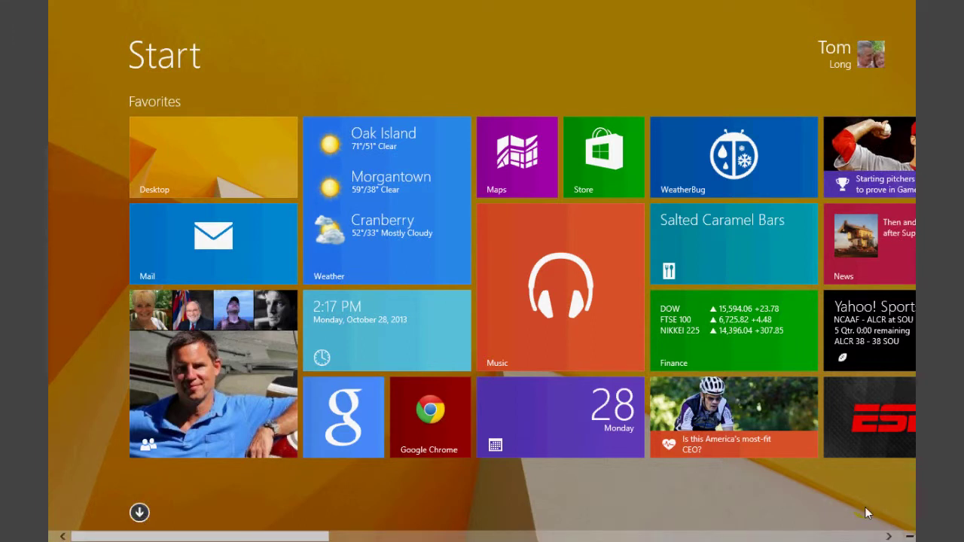
{"action": "left_click", "coordinate": [909, 536]}
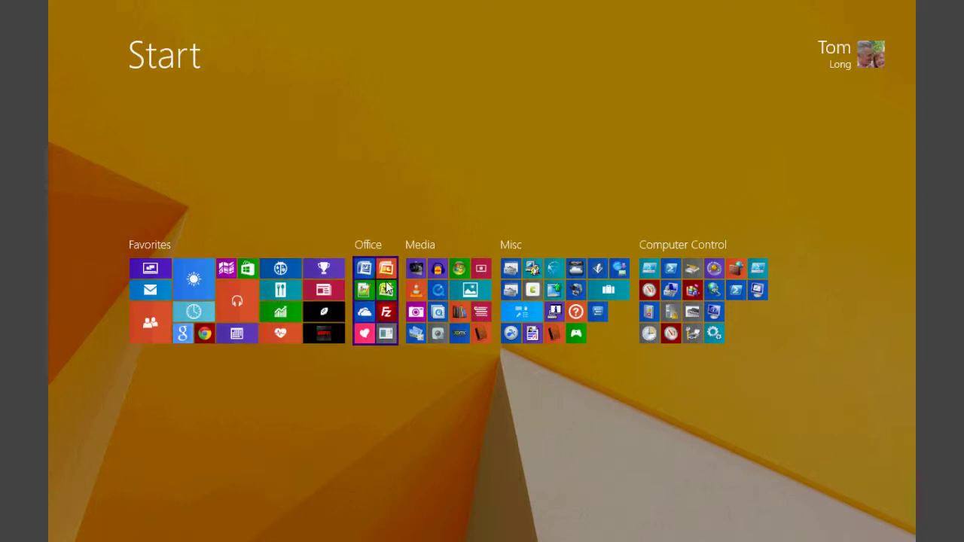
{"action": "left_click", "coordinate": [441, 293]}
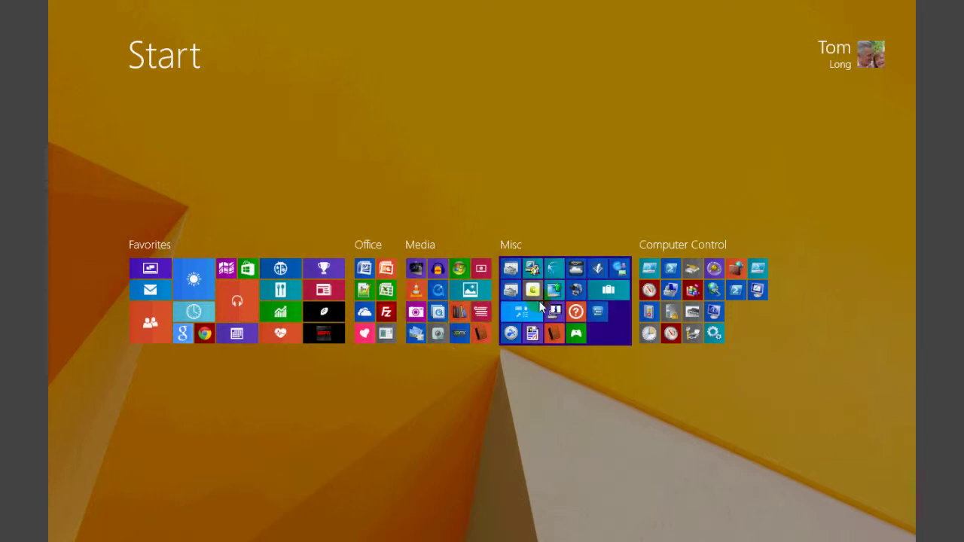
{"action": "left_click", "coordinate": [672, 289]}
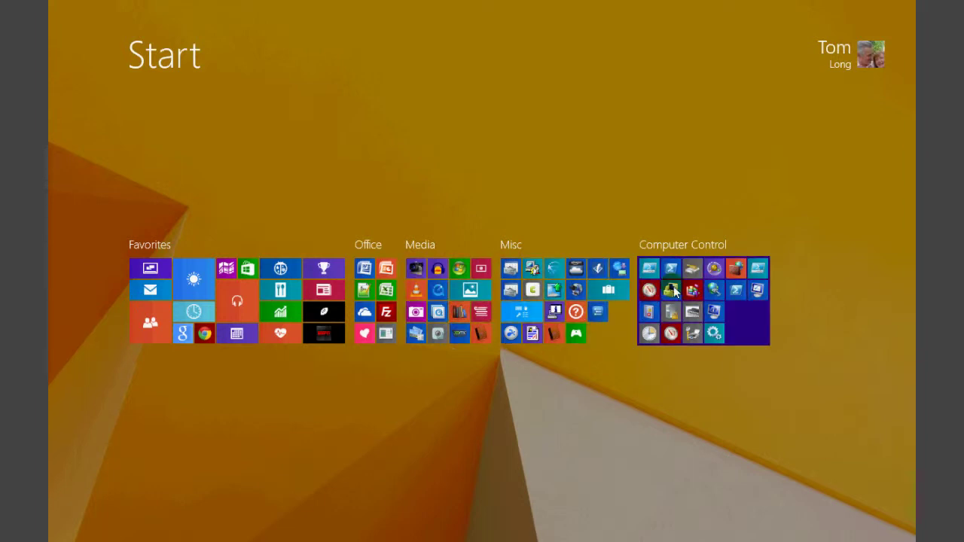
{"action": "left_click_drag", "start_coordinate": [673, 293], "coordinate": [555, 292]}
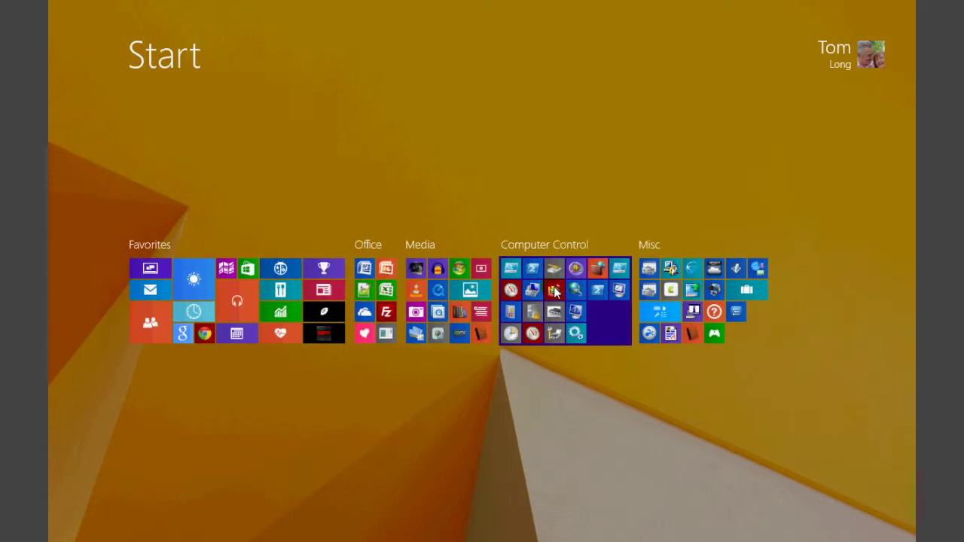
{"action": "left_click", "coordinate": [579, 154]}
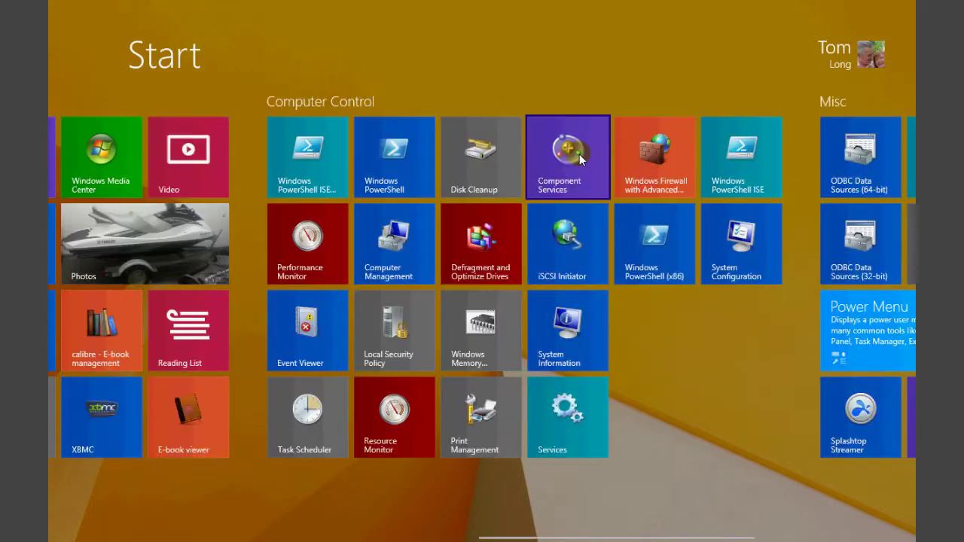
{"action": "scroll", "coordinate": [579, 155], "scroll_direction": "up", "scroll_amount": 5}
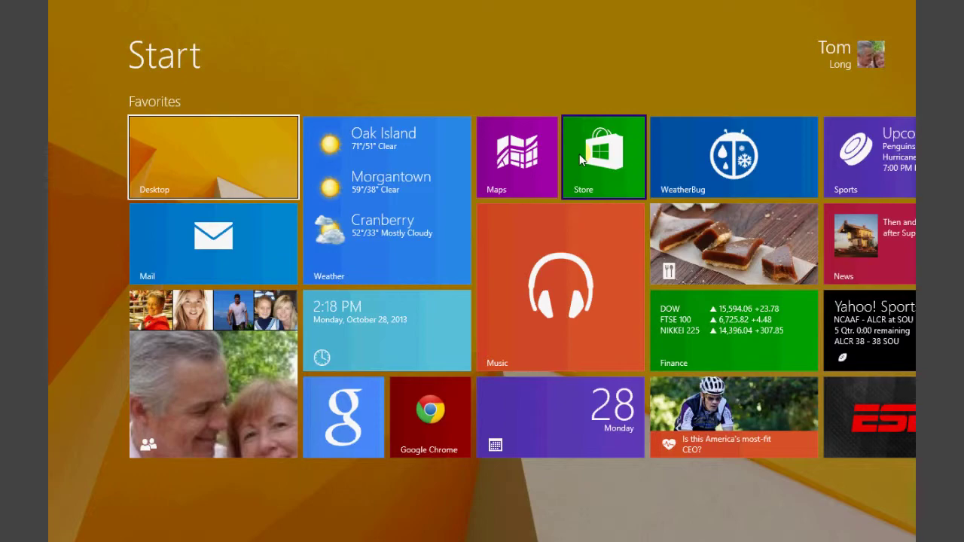
- Open the Apps view with Ctrl+Tab, go to the desktop, then reopen the apps list
{"action": "key", "text": "ctrl+Tab"}
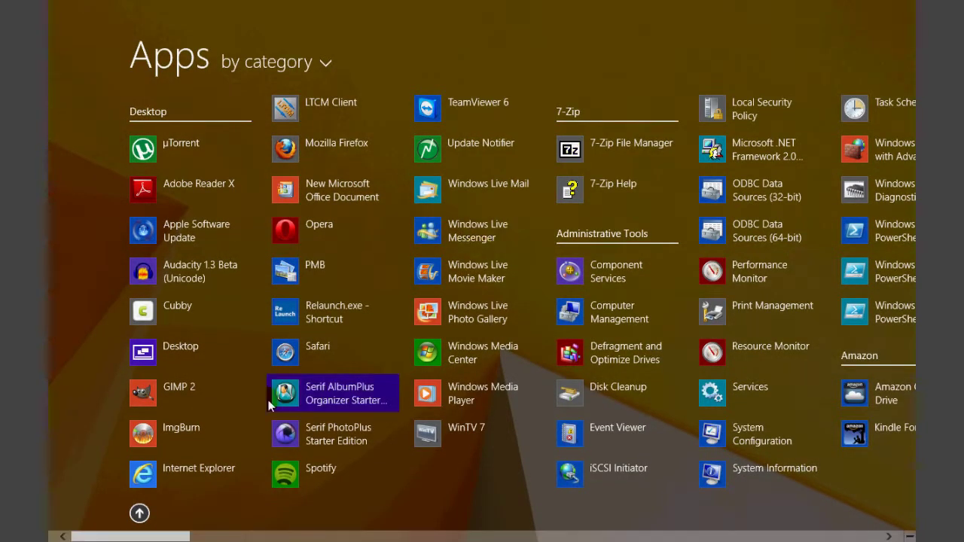
{"action": "left_click", "coordinate": [247, 409]}
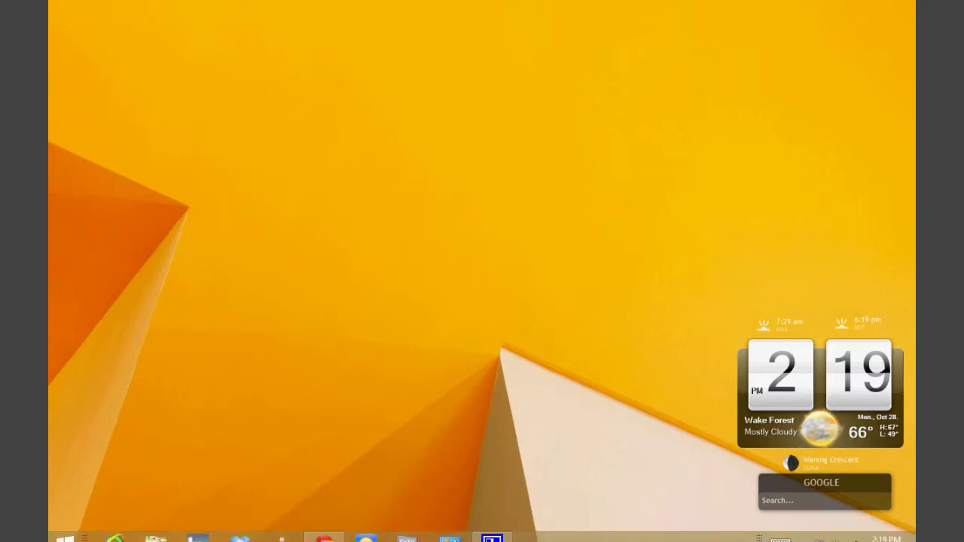
{"action": "left_click", "coordinate": [64, 531]}
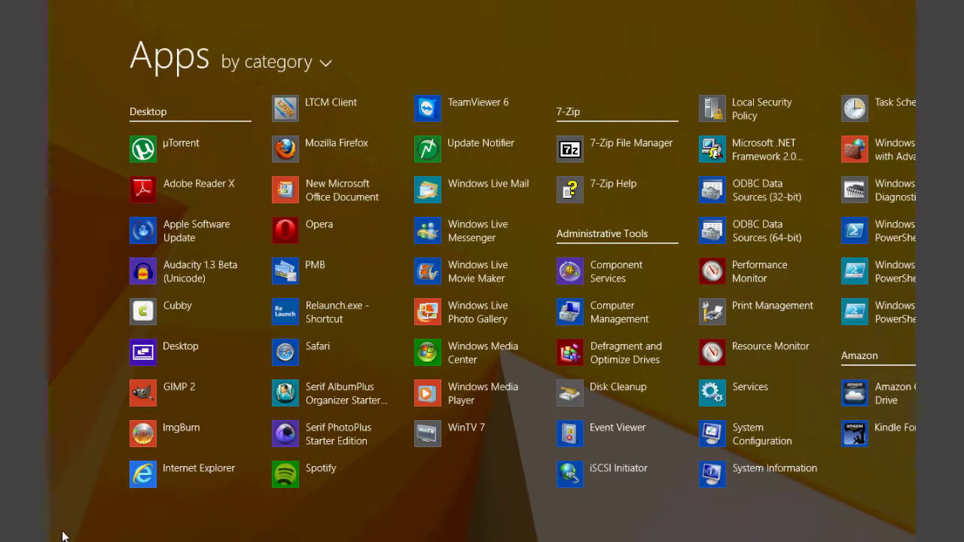
- Search for 'xbmc' to list XBMC results, then dismiss the search pane
{"action": "type", "text": "xbmc"}
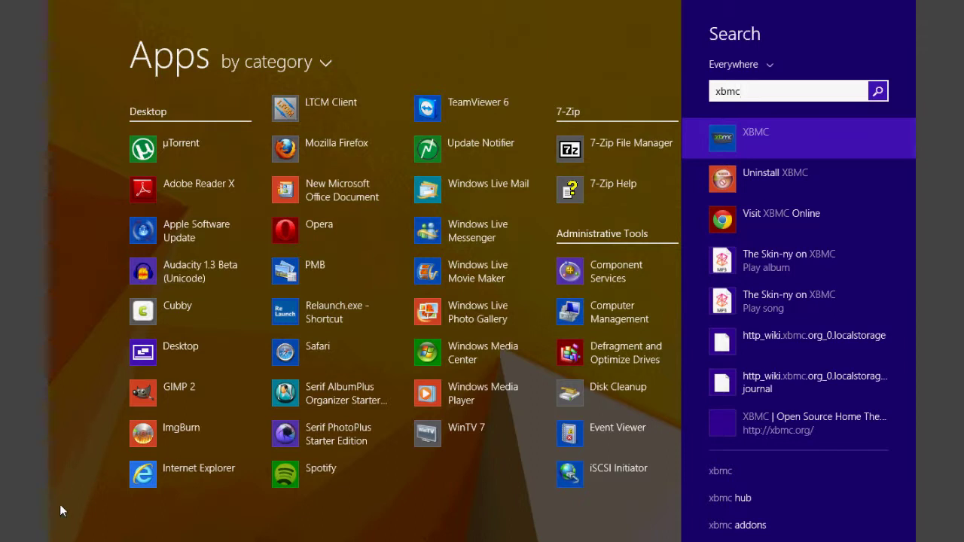
{"action": "left_click", "coordinate": [435, 26]}
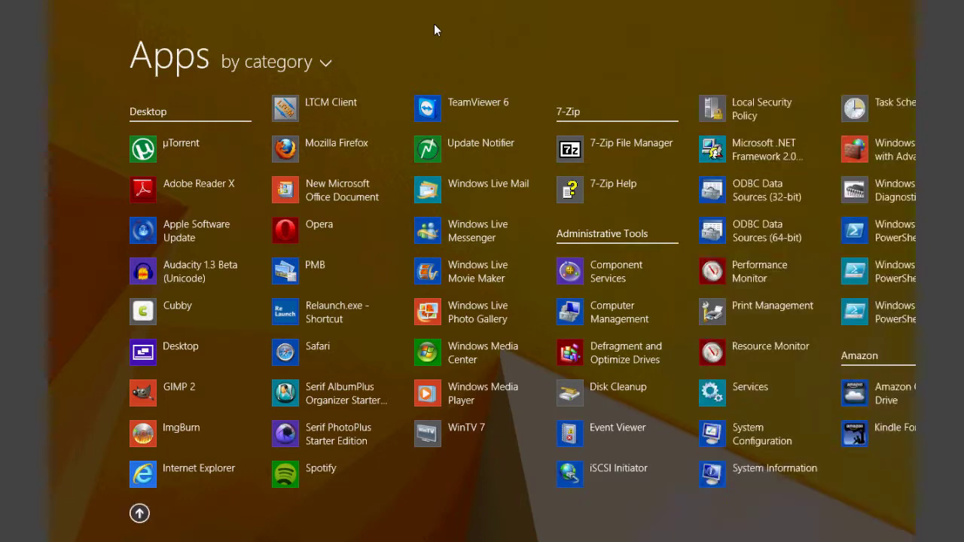
- Toggle between the Apps list and Start tiles, finishing on the Favorites Start screen
{"action": "left_click", "coordinate": [139, 512]}
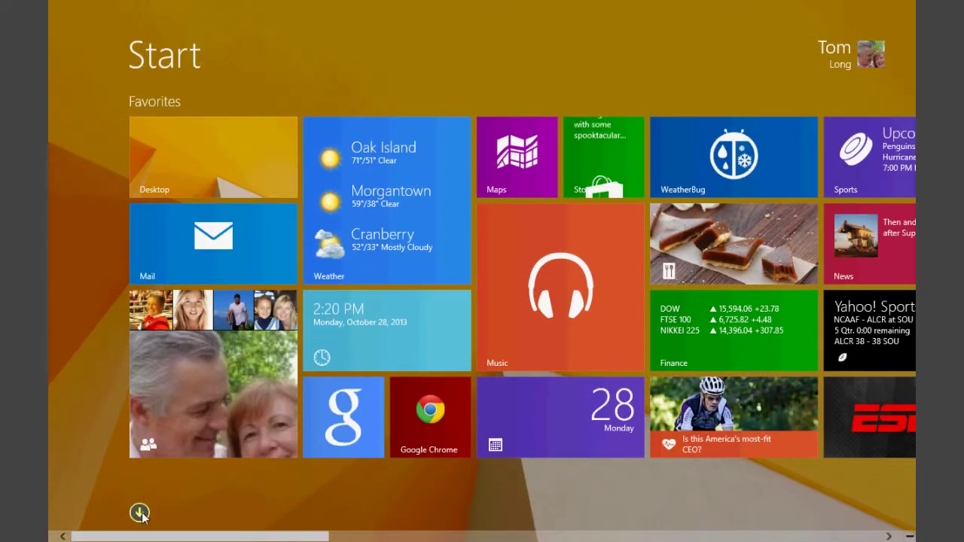
{"action": "left_click", "coordinate": [140, 512]}
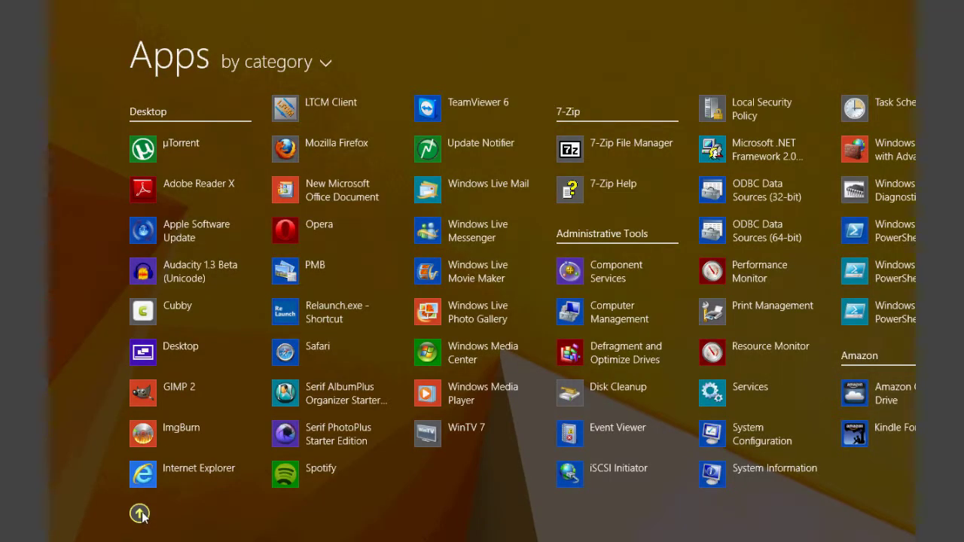
{"action": "left_click", "coordinate": [140, 513]}
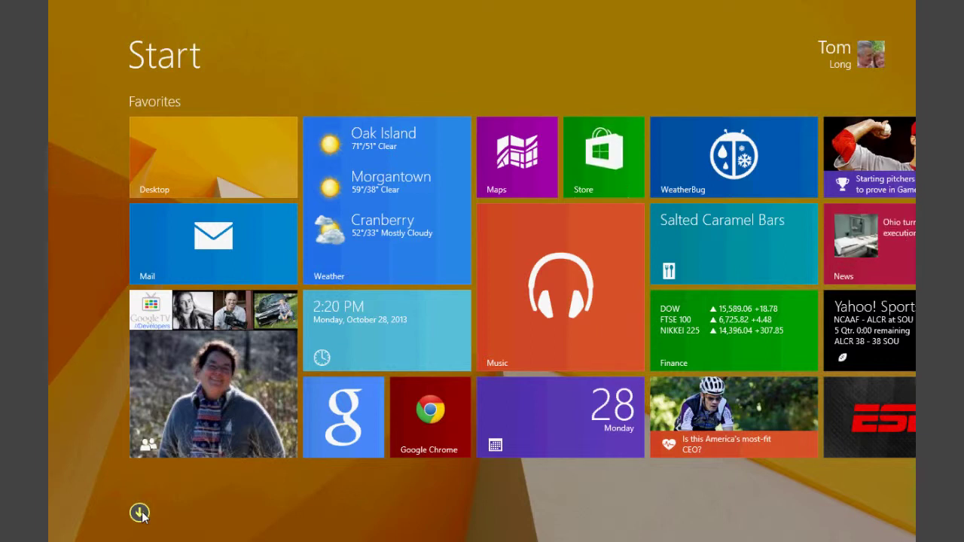
{"action": "scroll", "coordinate": [884, 357], "scroll_direction": "down", "scroll_amount": 2}
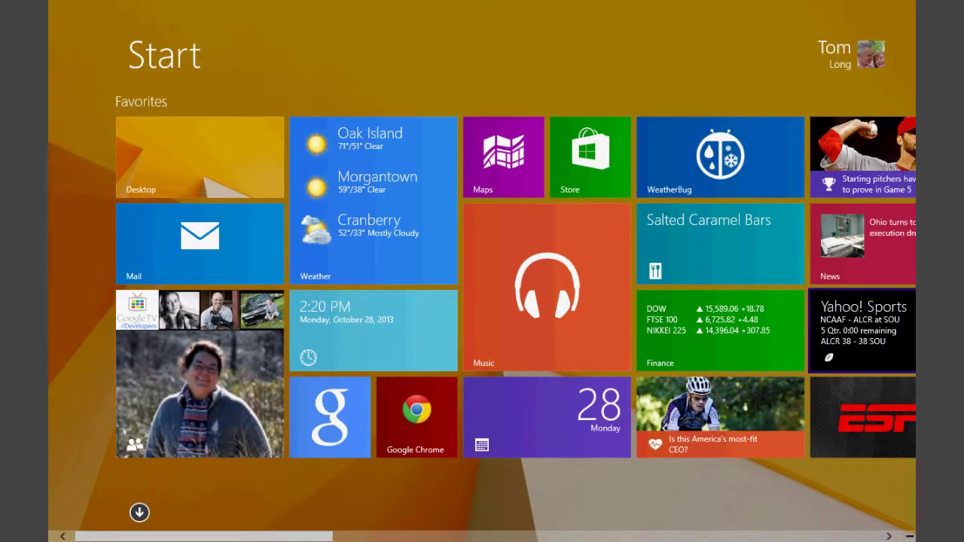
{"action": "scroll", "coordinate": [881, 316], "scroll_direction": "down", "scroll_amount": 3}
{"action": "scroll", "coordinate": [881, 317], "scroll_direction": "down", "scroll_amount": 3}
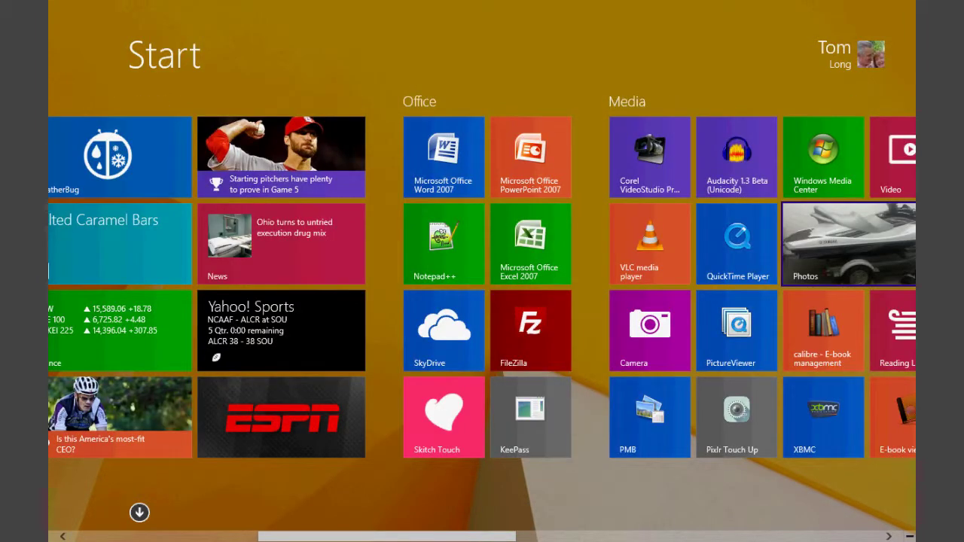